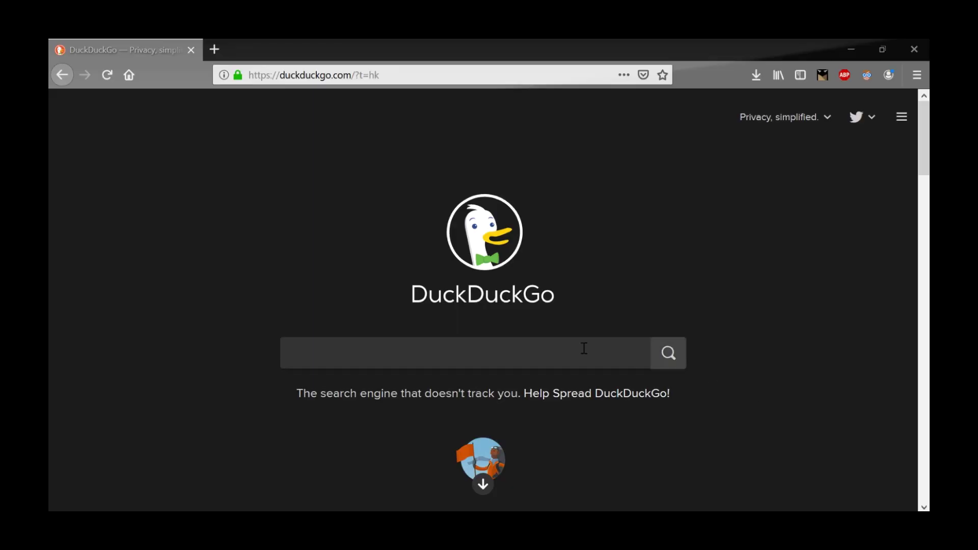
Search DuckDuckGo for 'adselfservice plus' and open the ManageEngine ADSelfService Plus product page.
type("adsel")
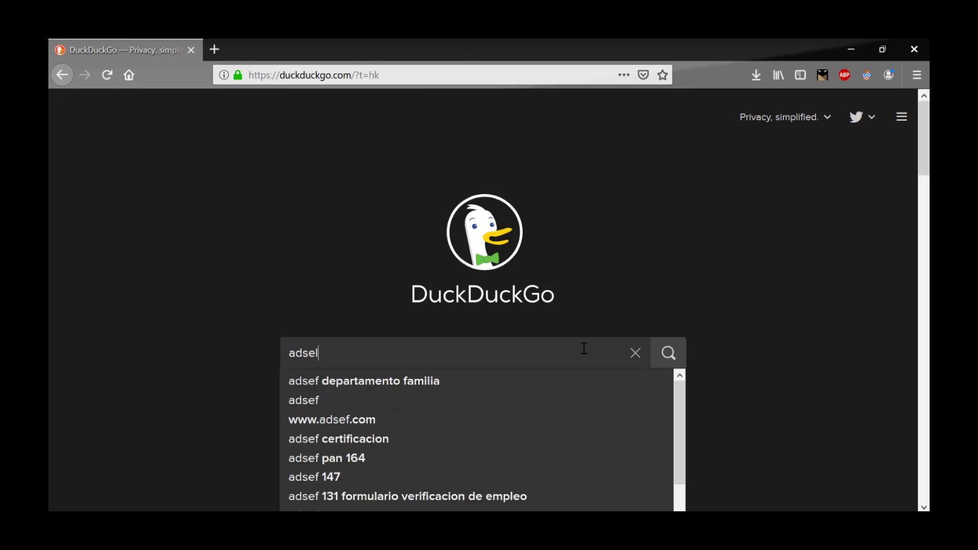
type("fservice plus")
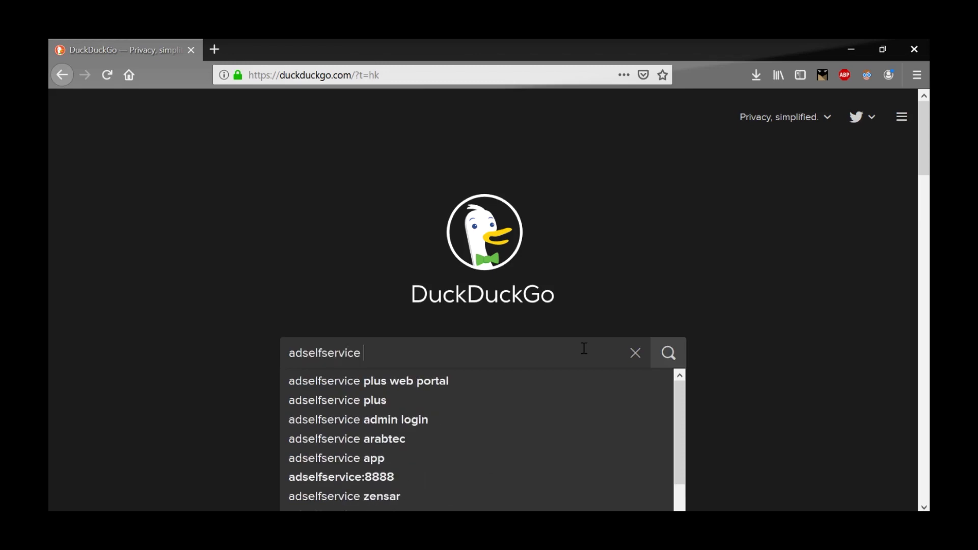
key("Return")
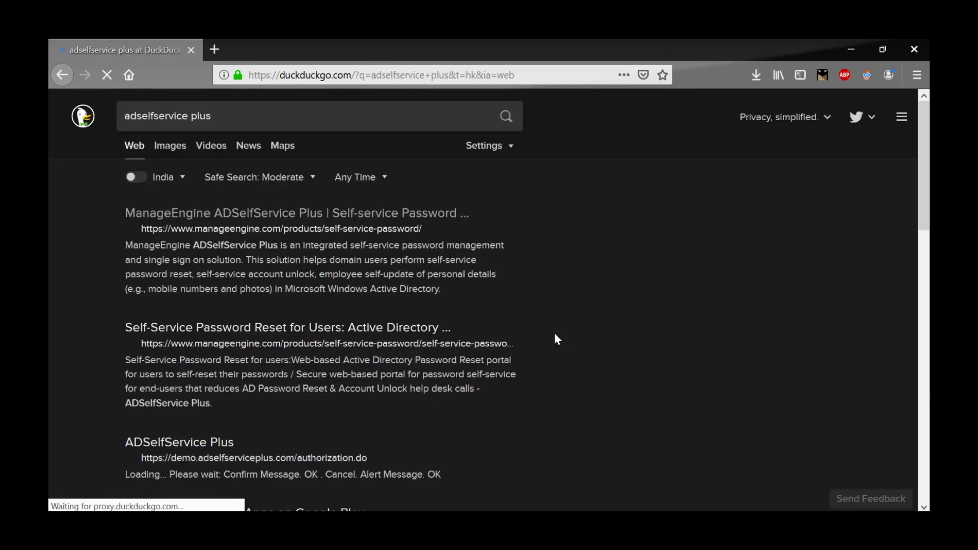
left_click(302, 218)
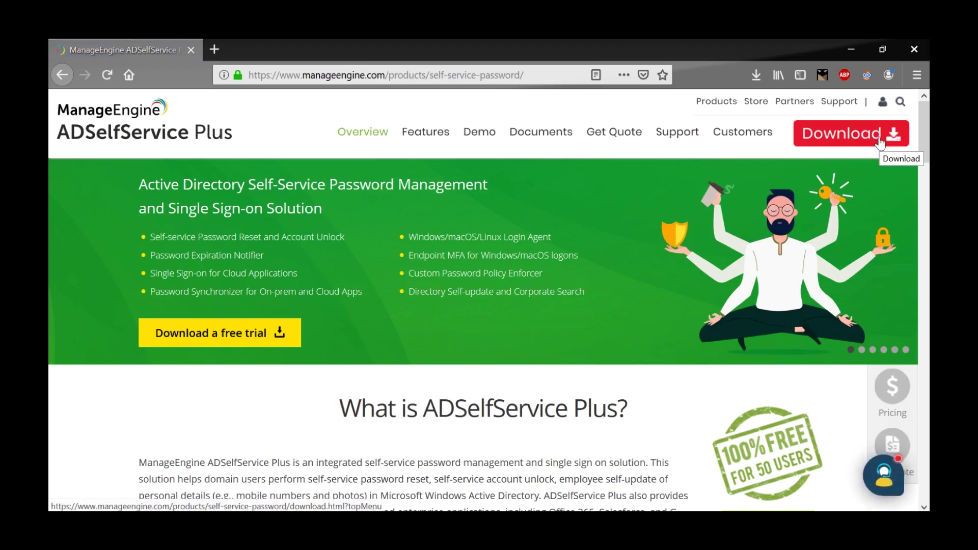
Download the 64-bit ADSelfService Plus installer and save it to disk.
left_click(879, 141)
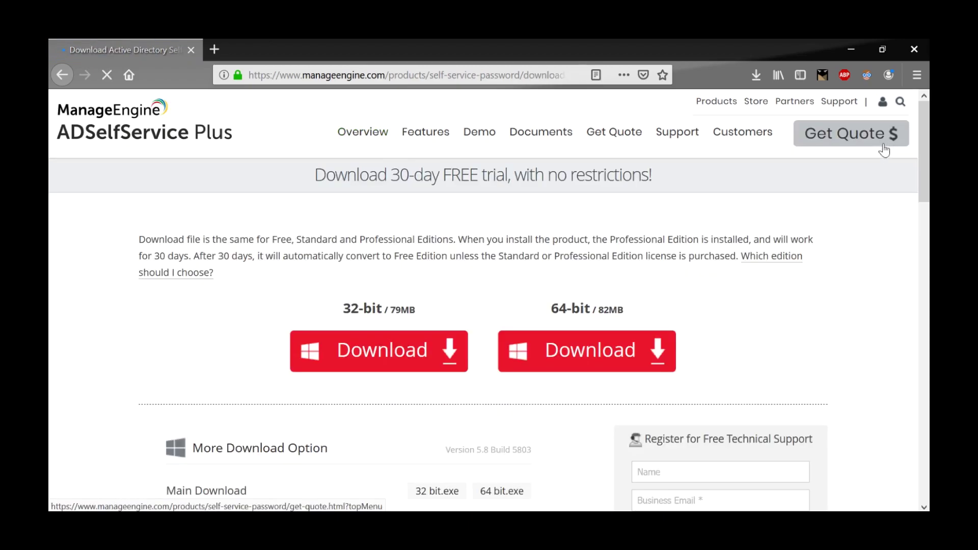
left_click(572, 349)
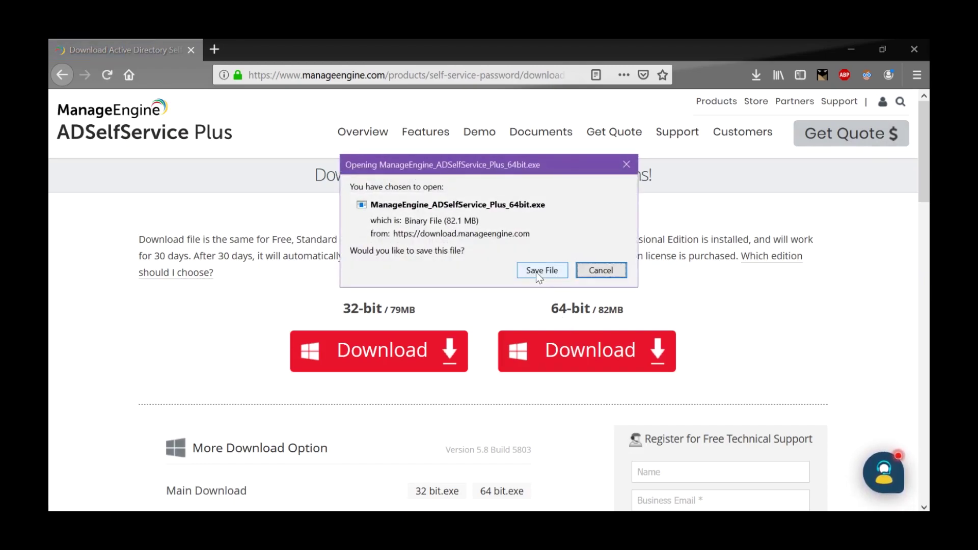
left_click(538, 271)
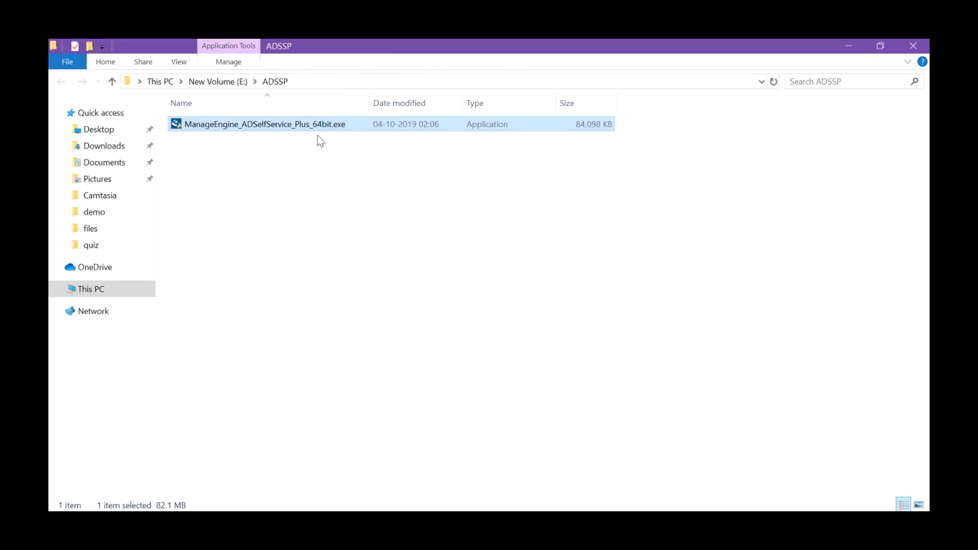
Run ManageEngine_ADSelfService_Plus_64bit.exe from the ADSSP folder.
double_click(284, 126)
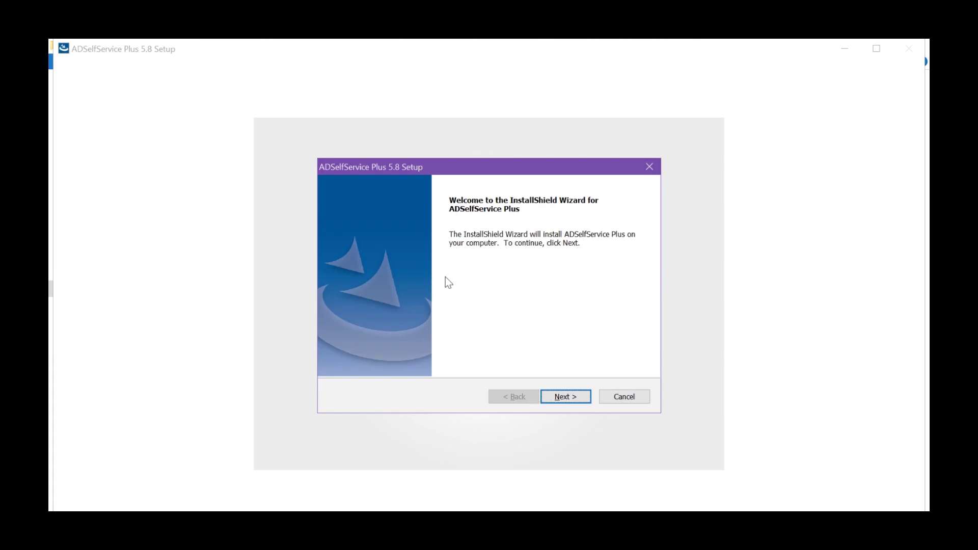
Continue past the welcome page, scroll through the License Agreement and accept it with Yes.
left_click(560, 396)
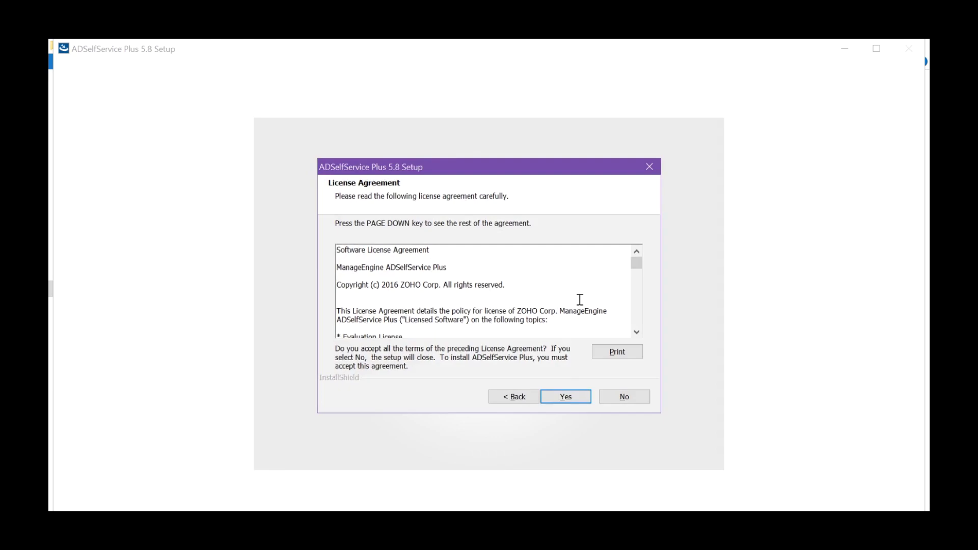
scroll(580, 299, "down", 10)
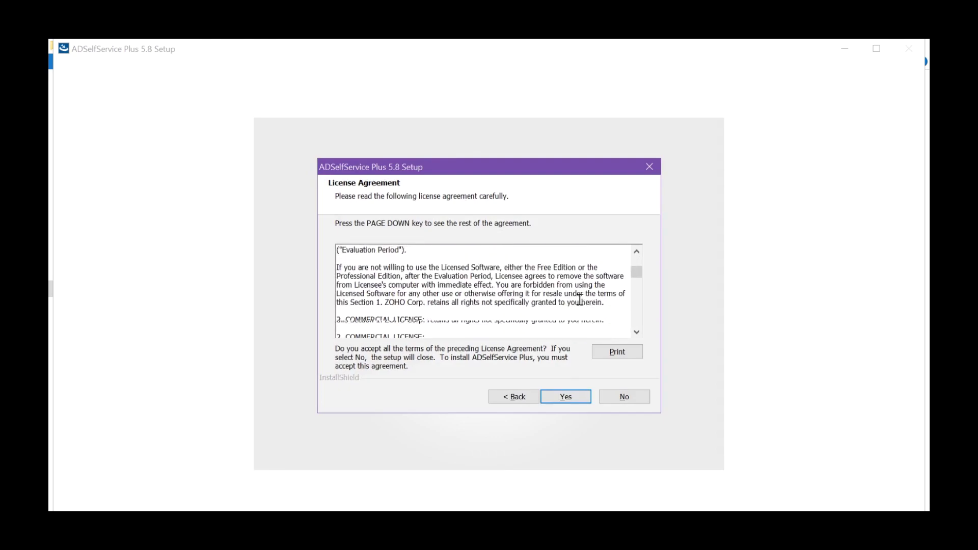
scroll(579, 300, "down", 20)
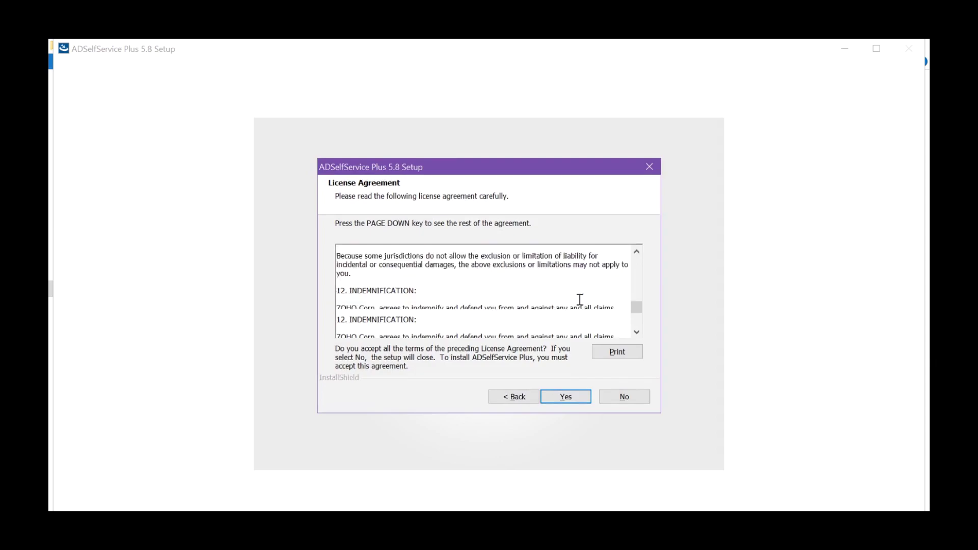
scroll(580, 299, "down", 6)
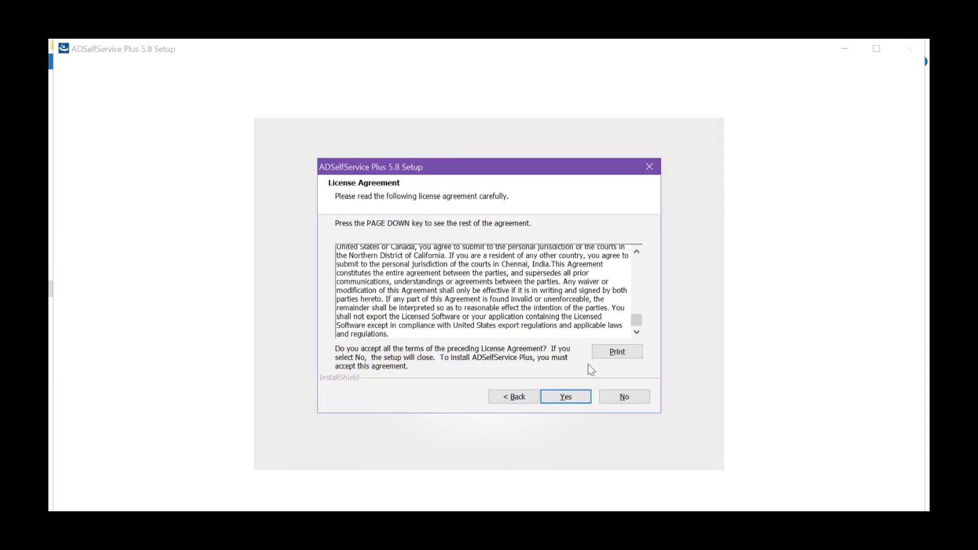
left_click(565, 397)
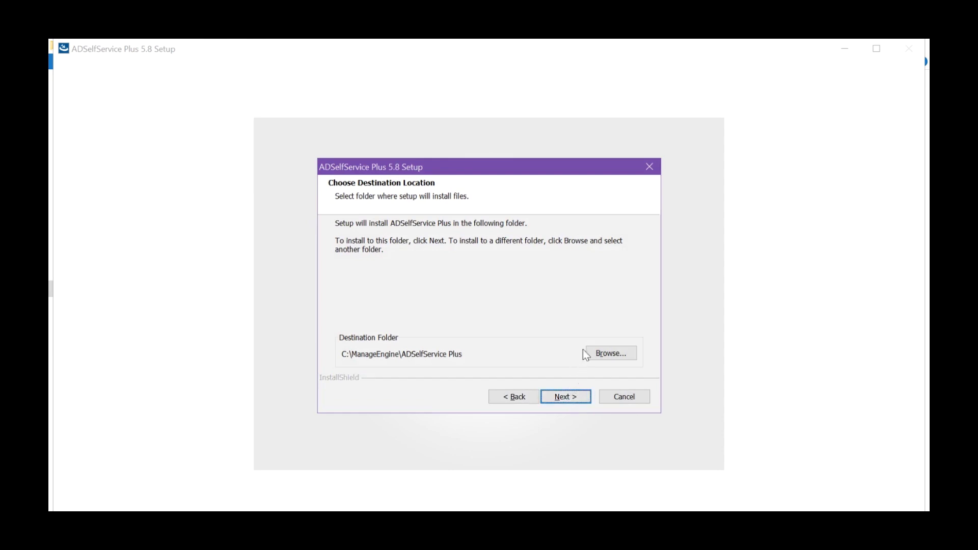
Change the destination folder to E:\ADSSP on New Volume (E:) and continue.
left_click(612, 348)
scroll(487, 293, "down", 3)
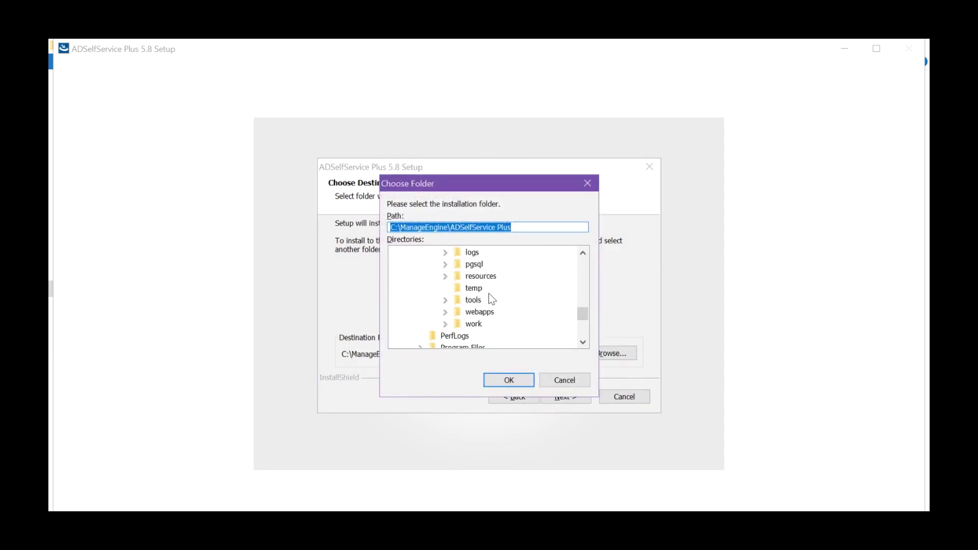
scroll(488, 293, "down", 3)
left_click(407, 335)
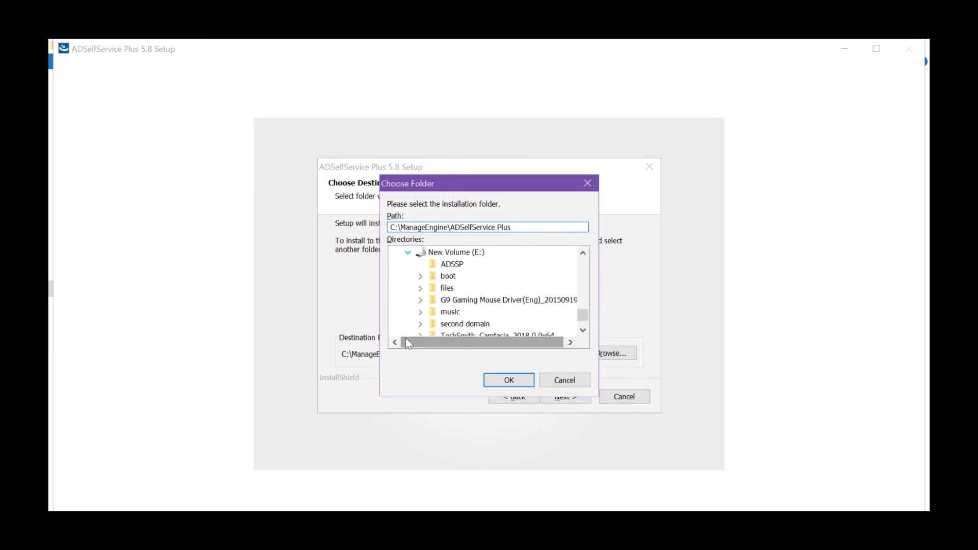
left_click(452, 265)
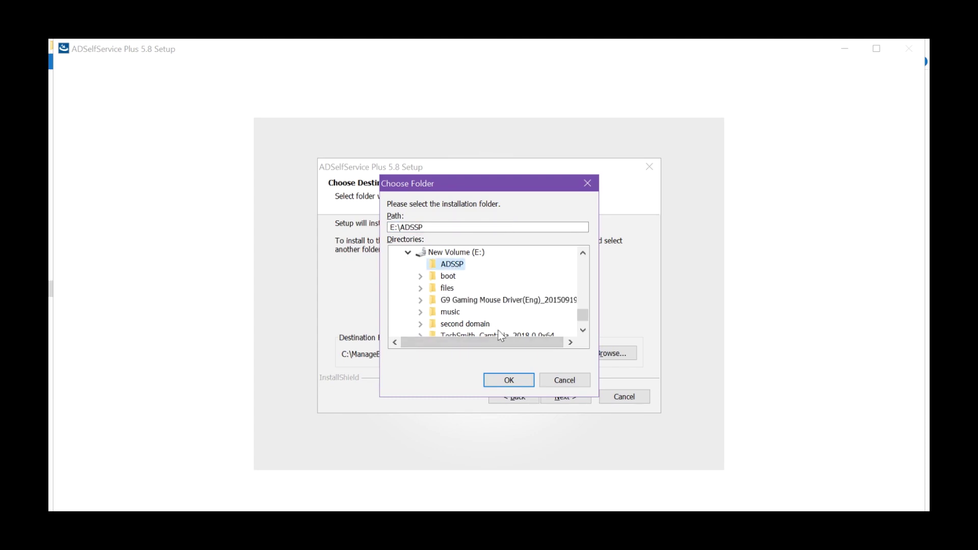
left_click(506, 383)
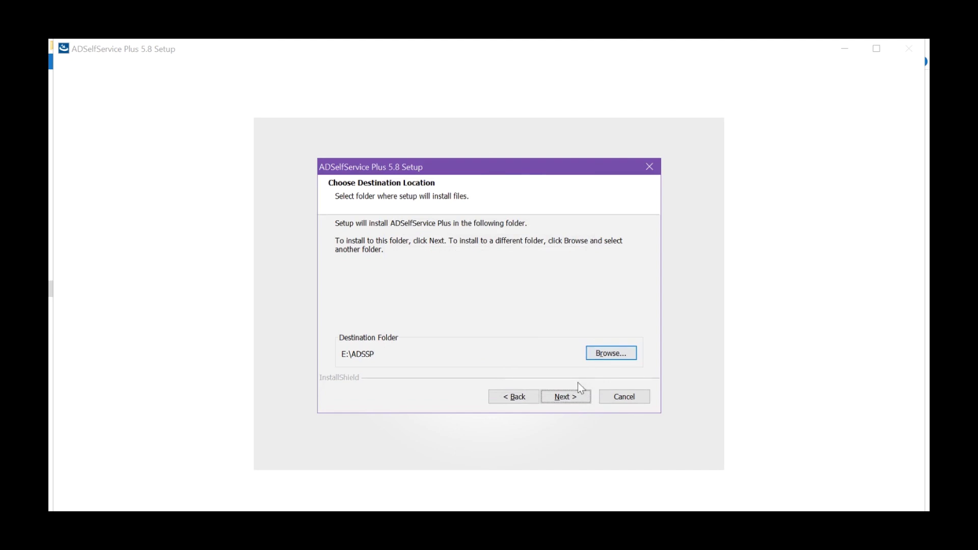
left_click(574, 398)
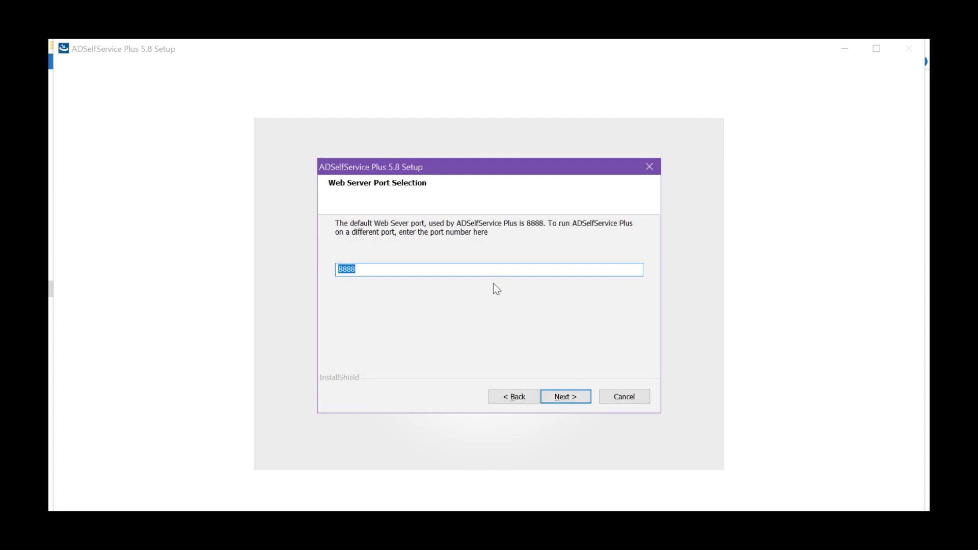
Change the web server port from 8888 to 8882.
left_click(390, 274)
key("BackSpace")
type("2")
left_click(564, 398)
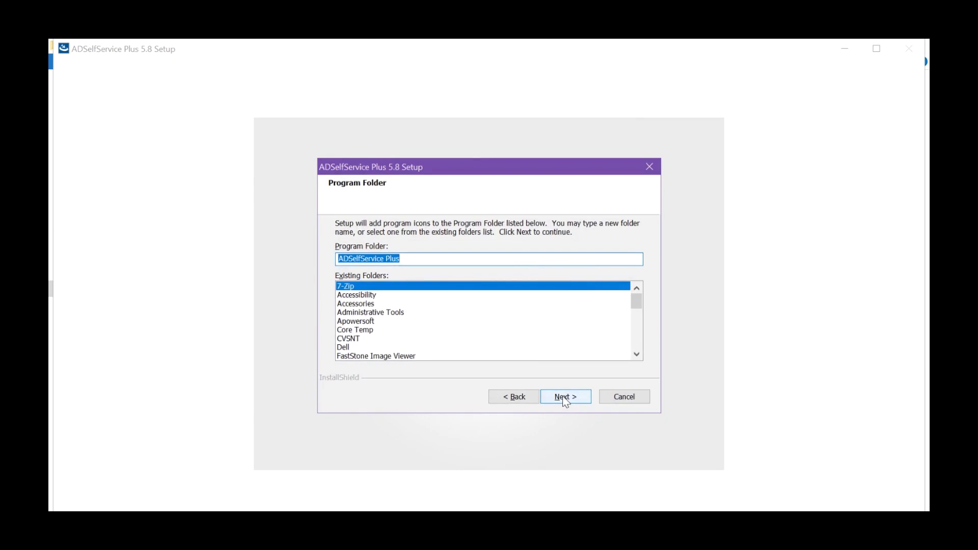
Choose Accessibility from Existing Folders as the program folder and continue.
scroll(377, 305, "down", 5)
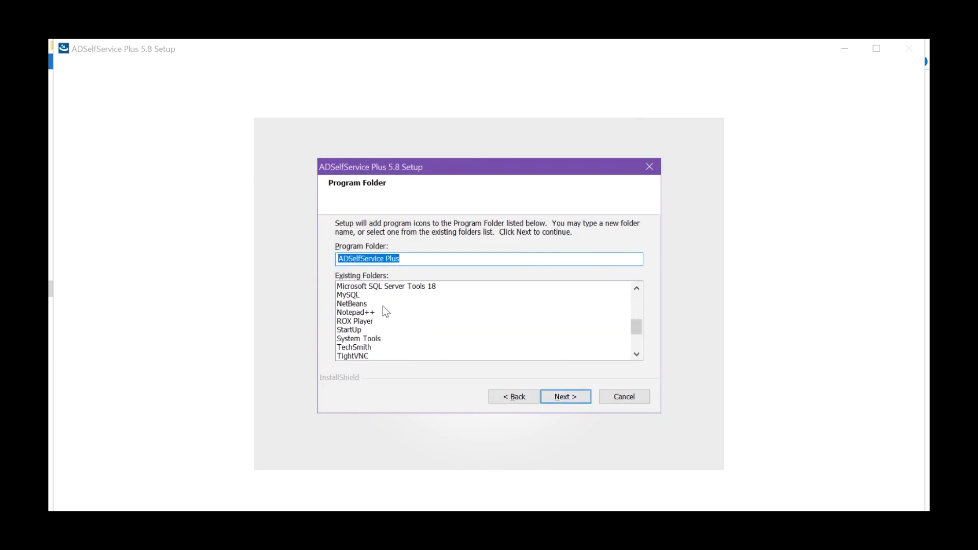
scroll(383, 305, "down", 3)
scroll(384, 306, "up", 8)
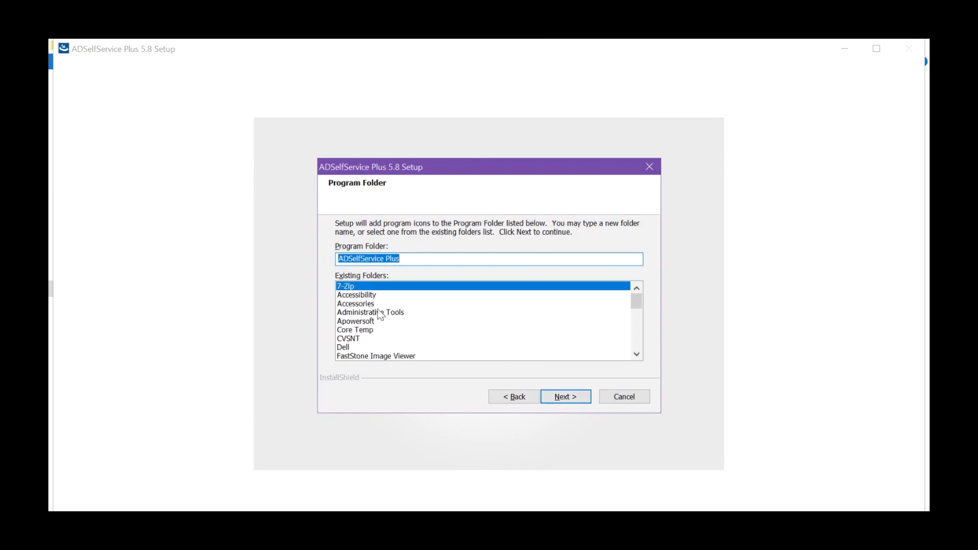
left_click(362, 304)
left_click(365, 295)
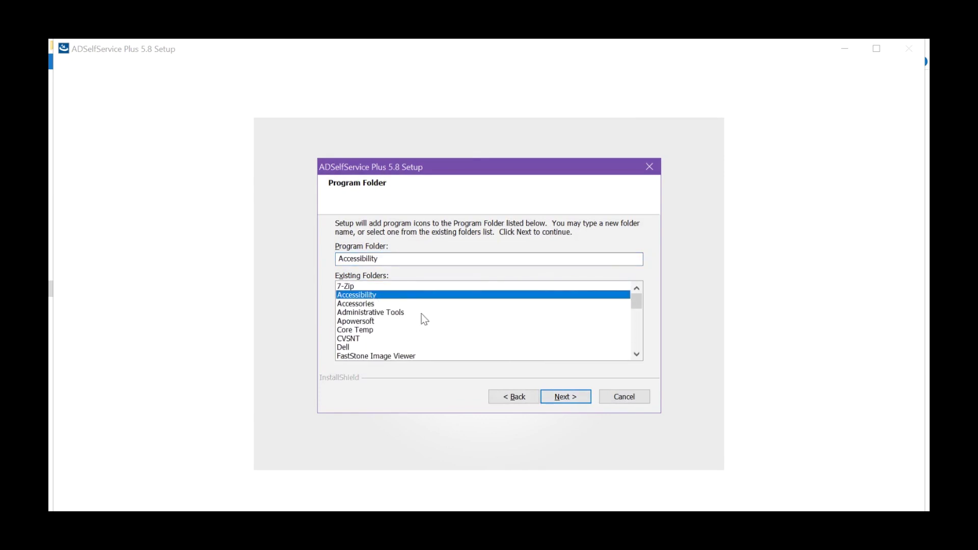
left_click(579, 396)
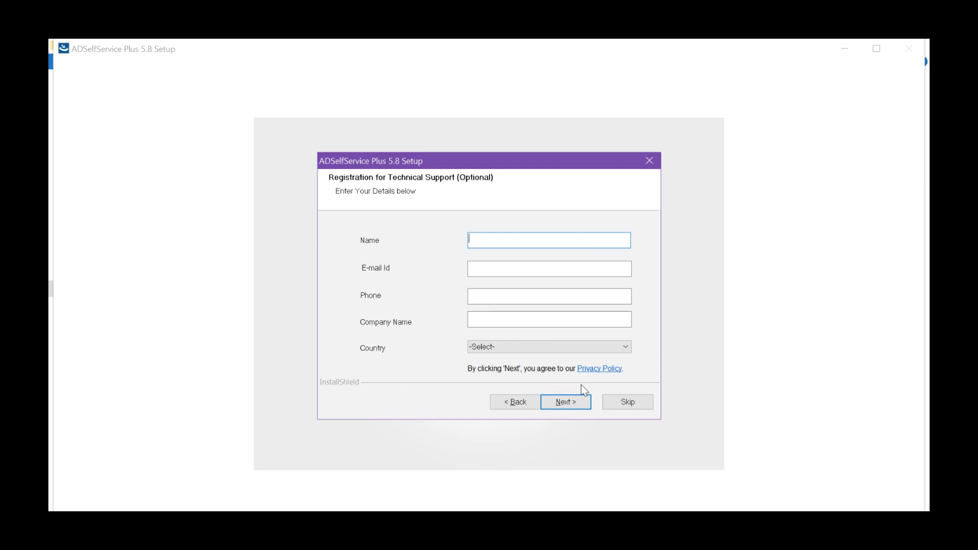
Skip the optional registration fields and proceed to the Begin Installation summary.
left_click(572, 367)
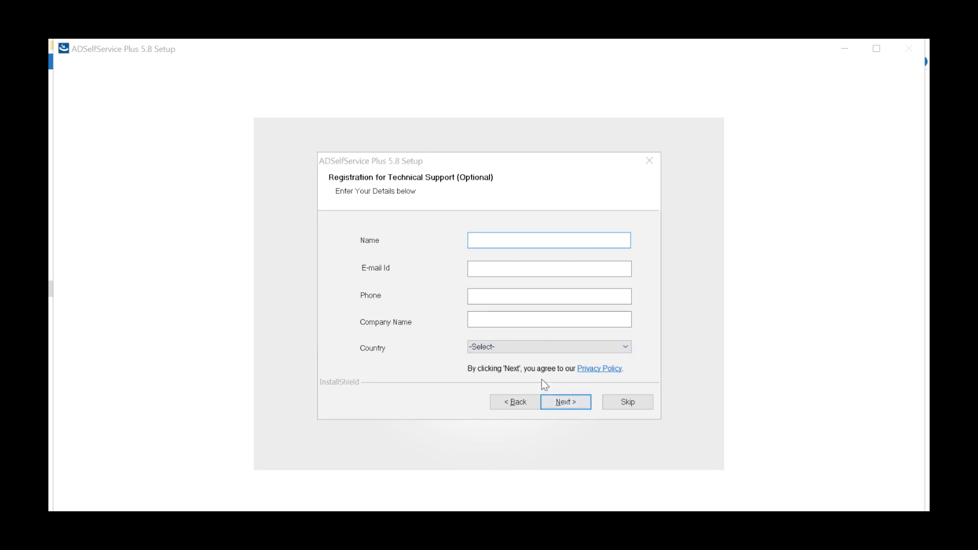
left_click(561, 401)
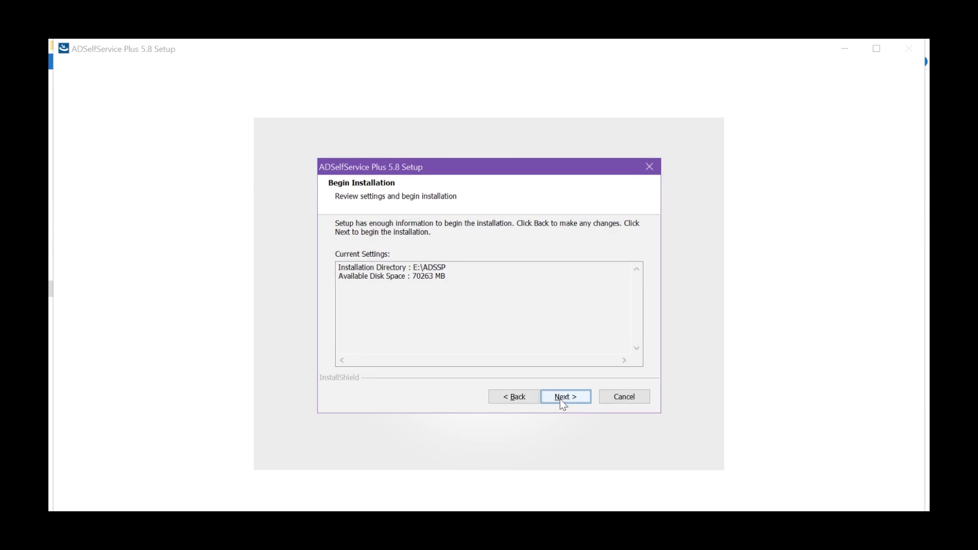
Install and finish setup, then launch the ADSelfService Plus Console desktop shortcut and log in.
left_click(560, 399)
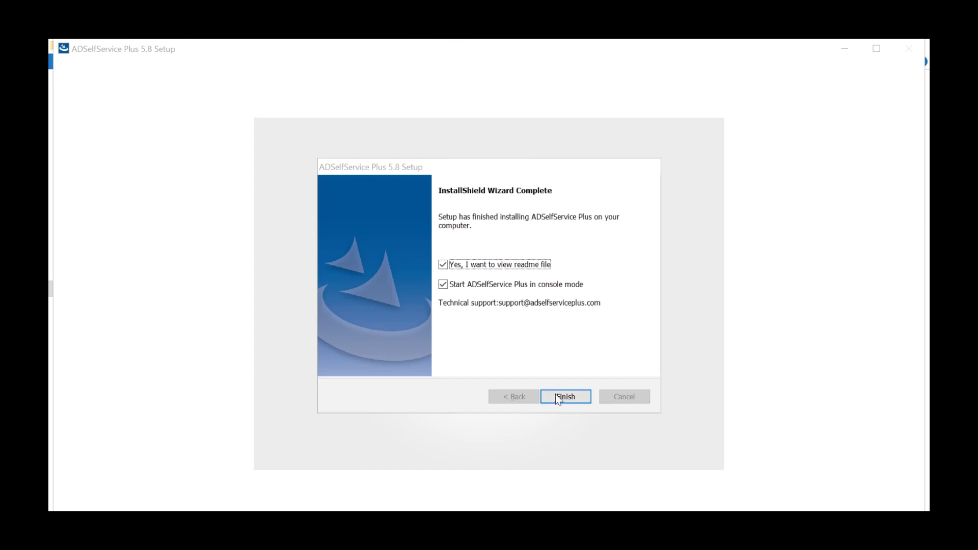
left_click(564, 399)
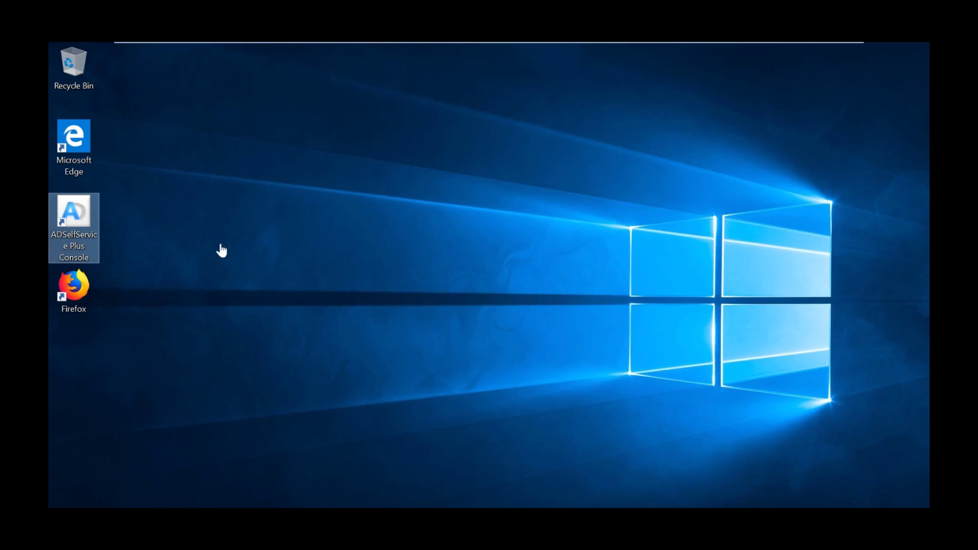
left_click(75, 233)
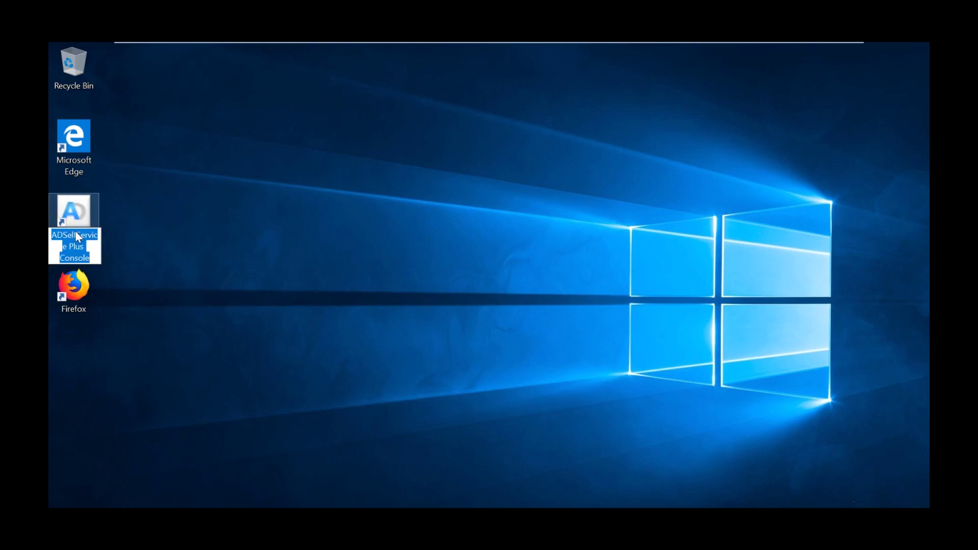
double_click(78, 215)
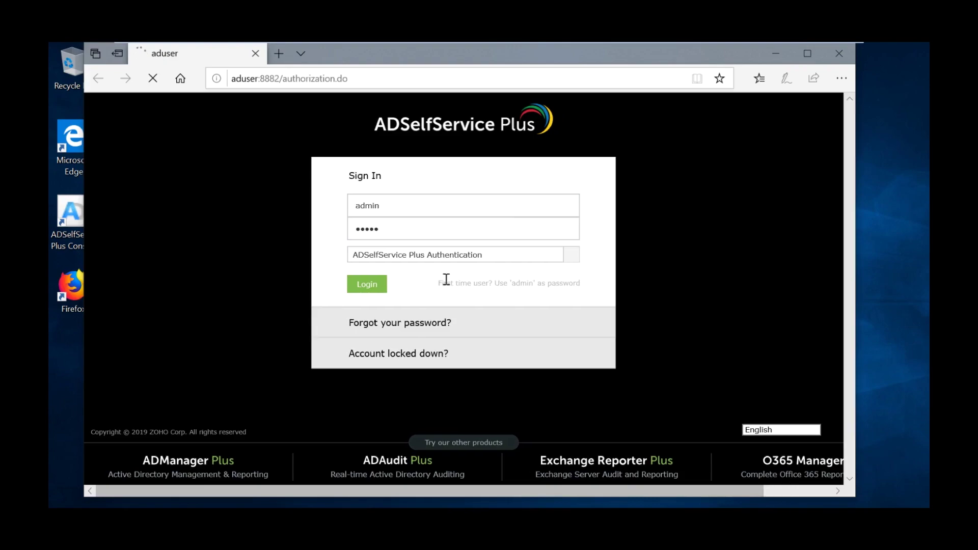
left_click(365, 287)
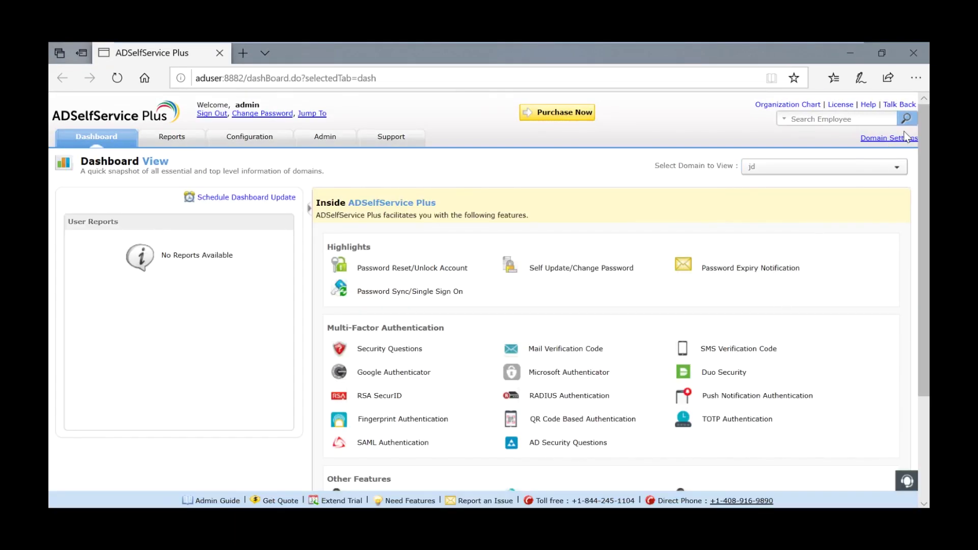
Enable Authentication for corp.jd.com, save the domain user credentials, then open Local Disk (C:) in File Explorer.
left_click(892, 143)
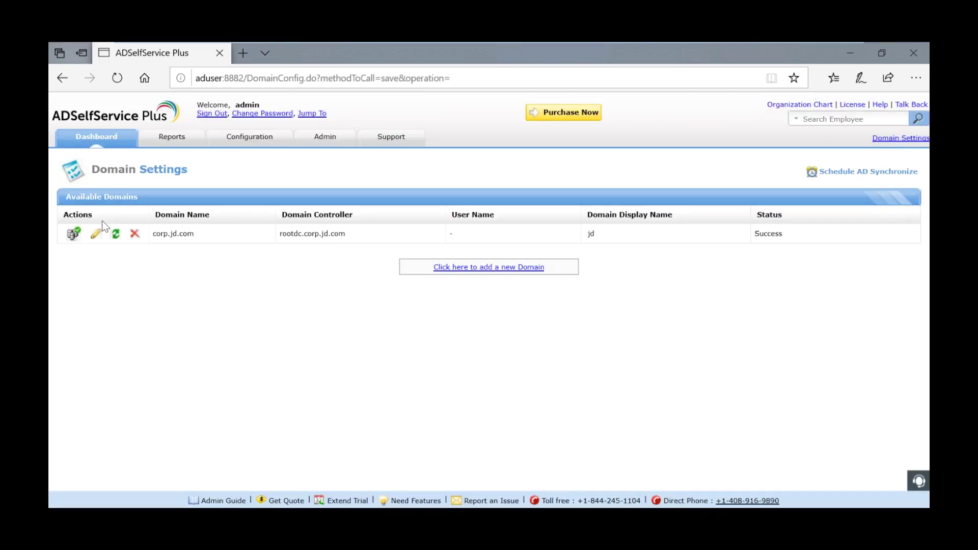
left_click(95, 234)
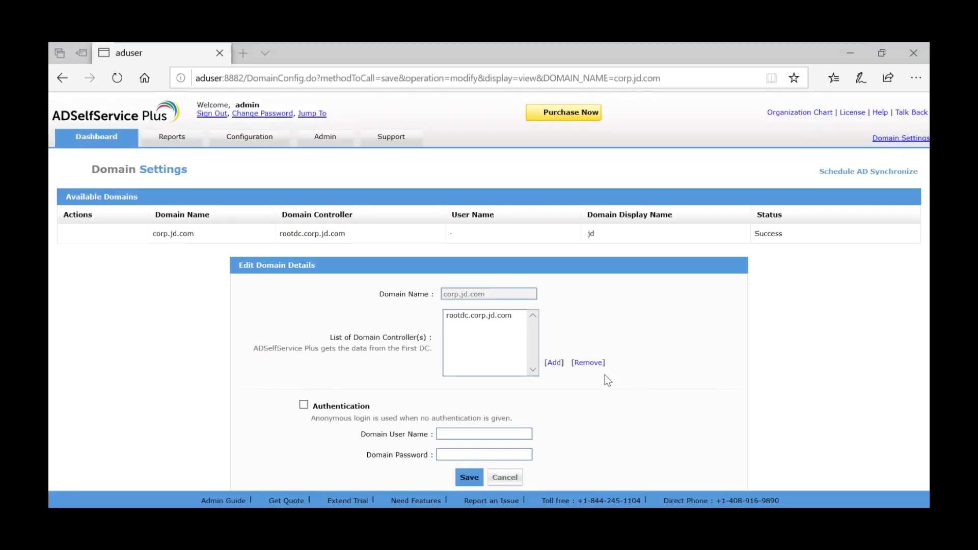
left_click(304, 406)
left_click(460, 437)
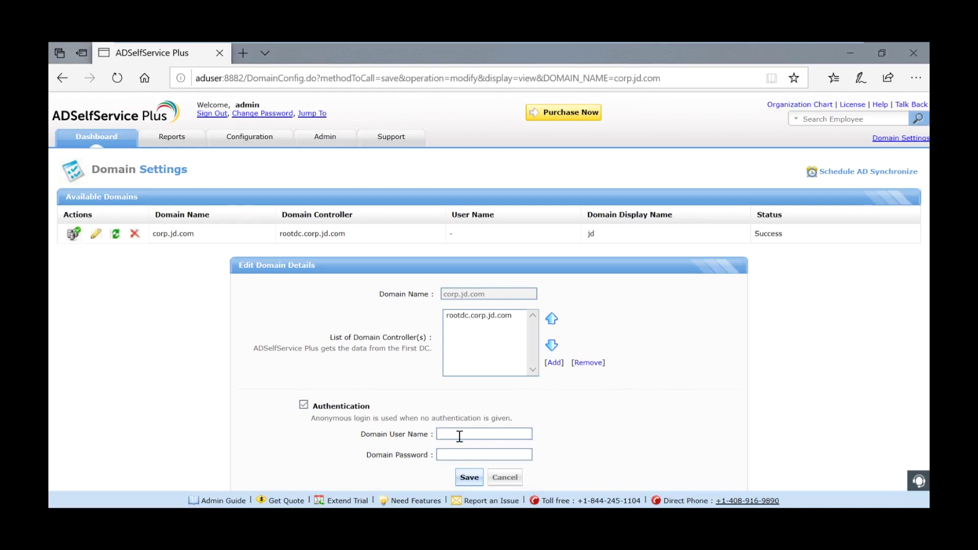
type("admin********")
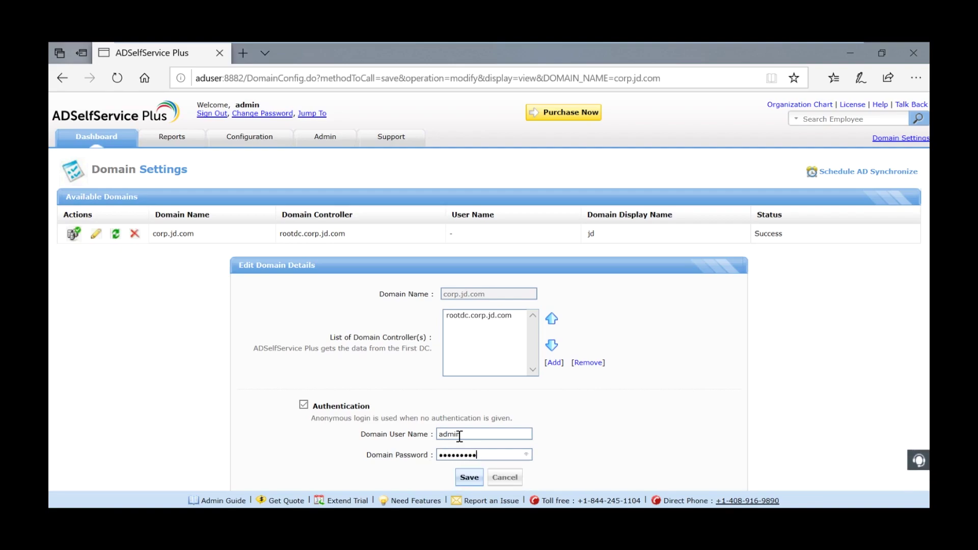
key("Return")
key("super+e")
double_click(416, 356)
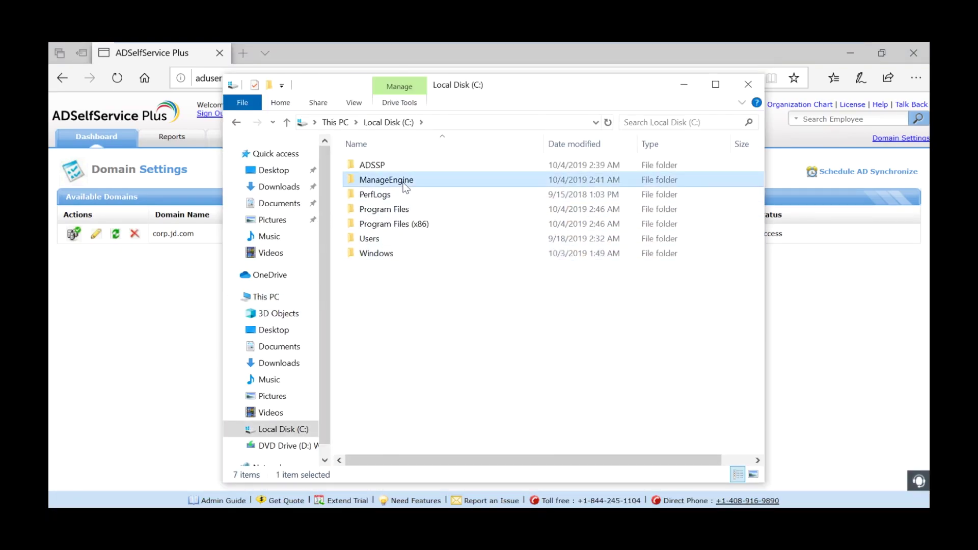
Browse to C:\ManageEngine\ADSelfService Plus\bin and select InstallNTService.bat.
double_click(392, 180)
double_click(424, 163)
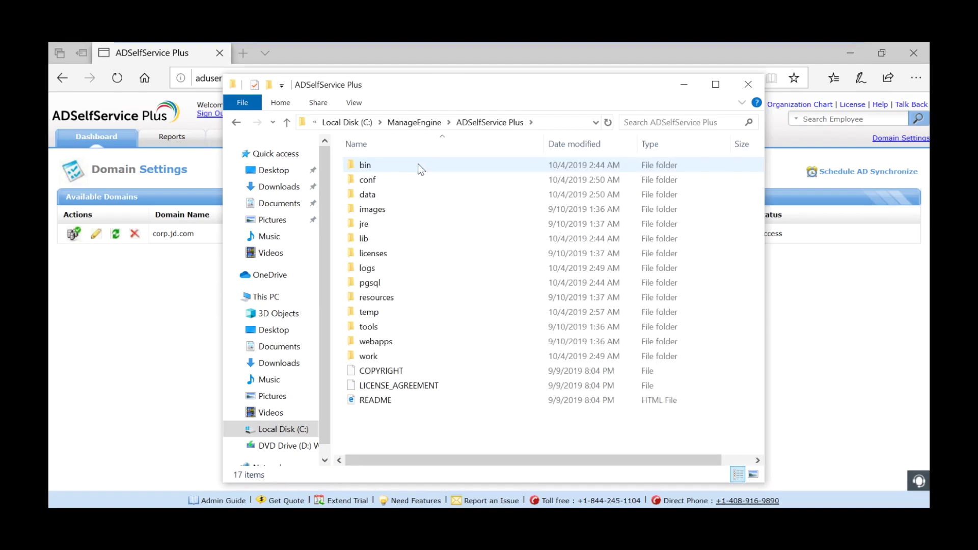
double_click(414, 165)
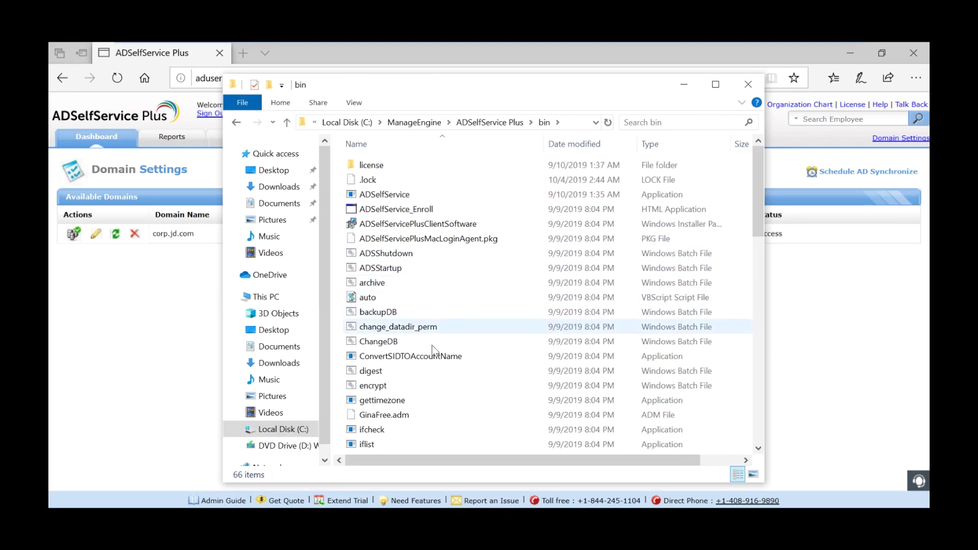
scroll(427, 382, "down", 1)
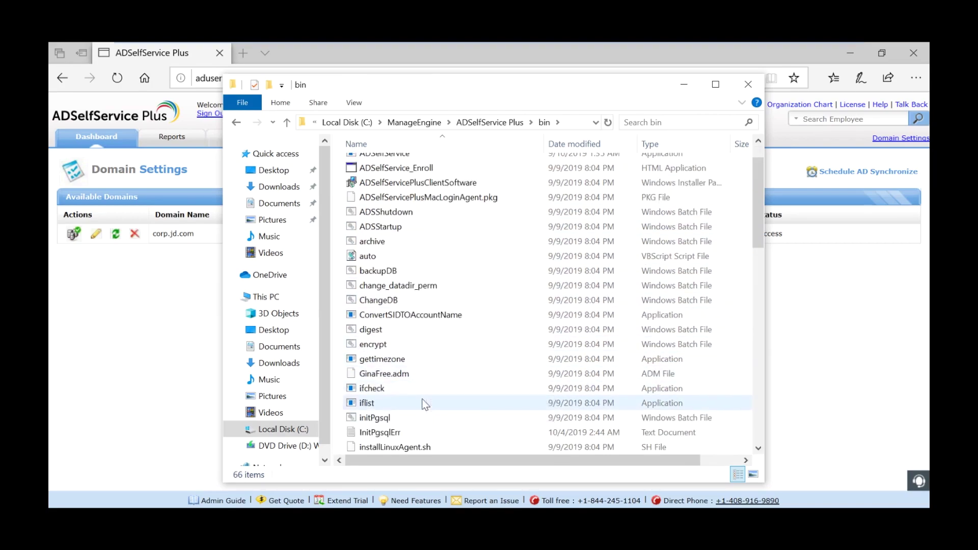
scroll(425, 404, "down", 1)
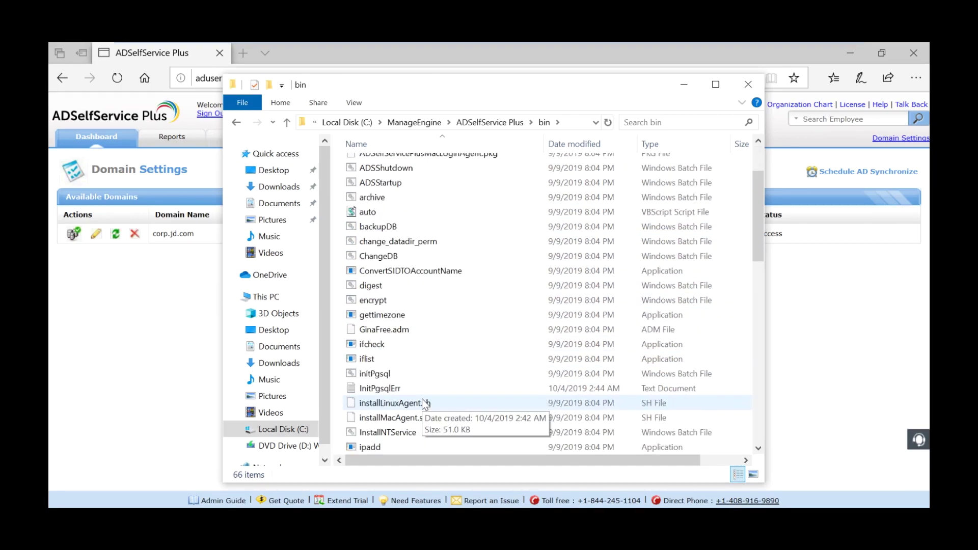
scroll(425, 404, "down", 1)
left_click(396, 389)
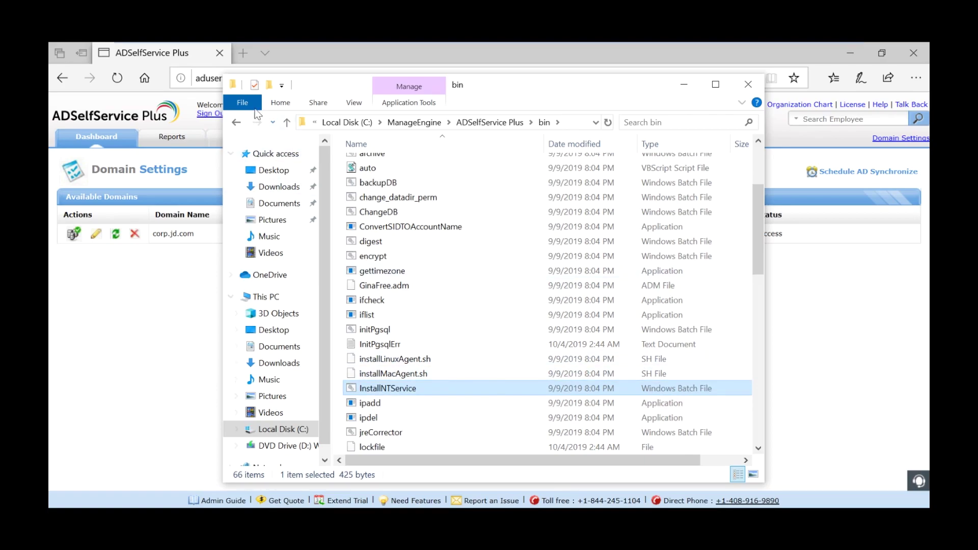
Open an administrator PowerShell in the bin folder and run .\InstallNTService.bat.
left_click(244, 103)
mouse_move(343, 156)
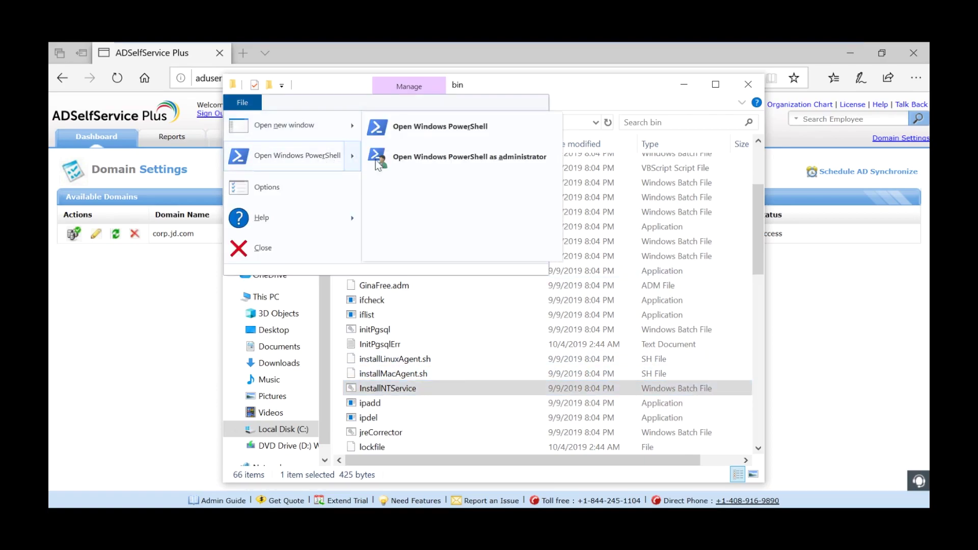
left_click(458, 163)
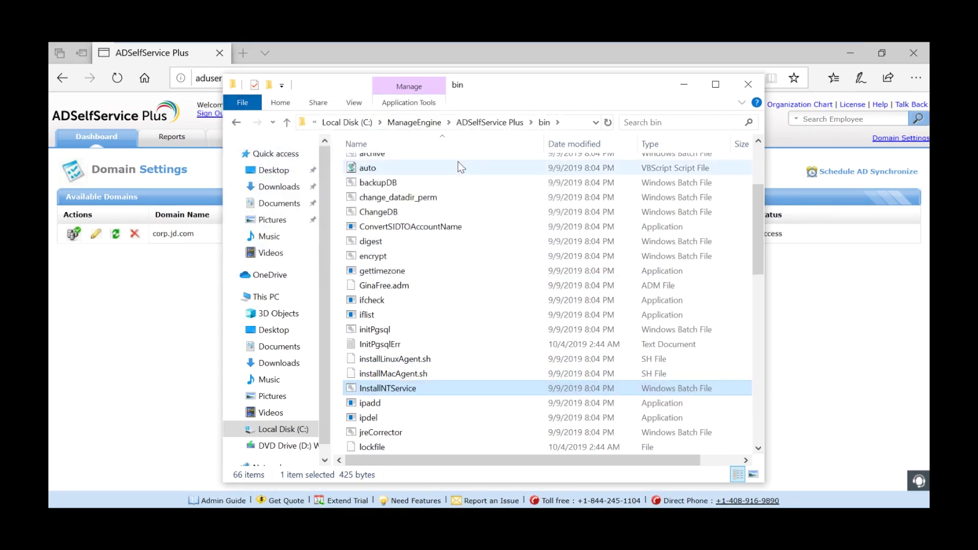
type("Instal")
key("Tab")
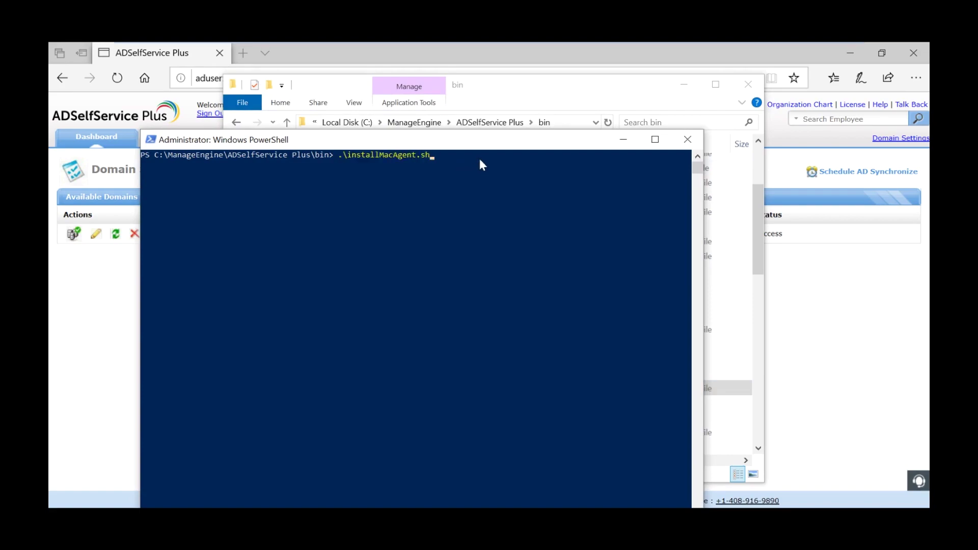
key("Return")
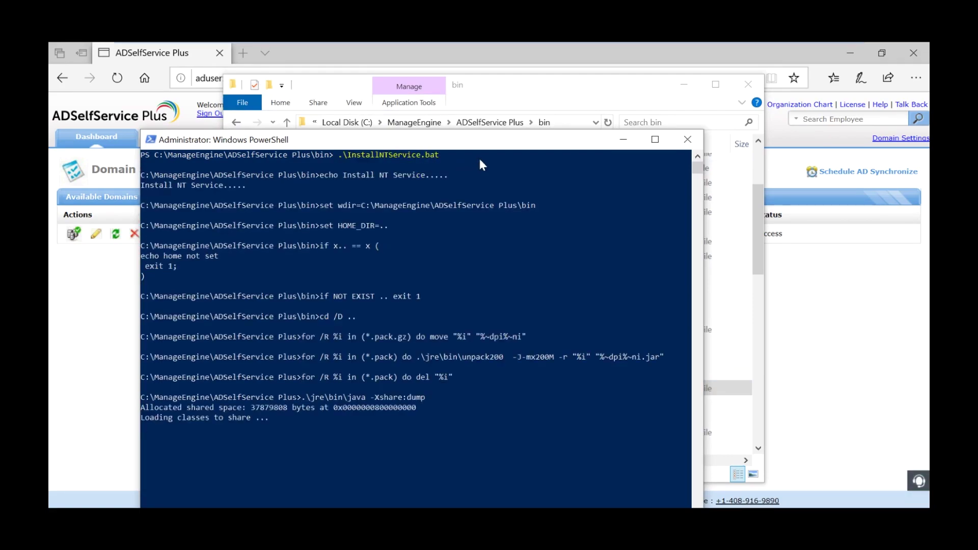
left_click_drag(461, 146, 472, 77)
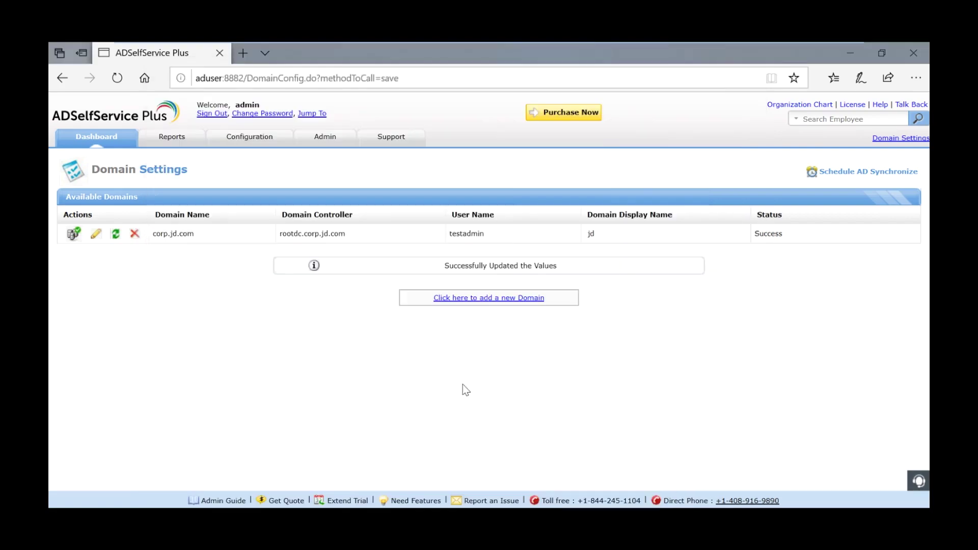
key("super+r")
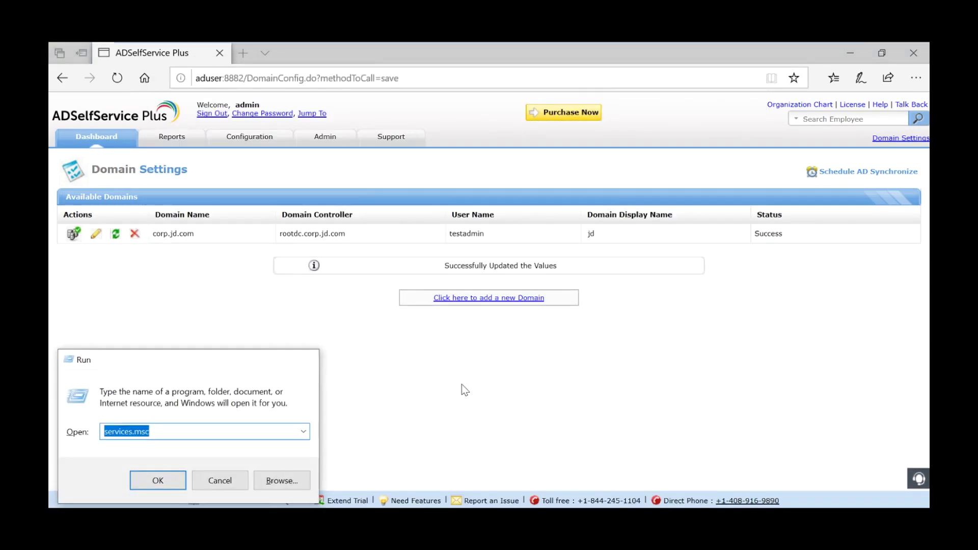
Open the ManageEngine ADSelfService Plus service properties and select This account on the Log On tab.
key("Return")
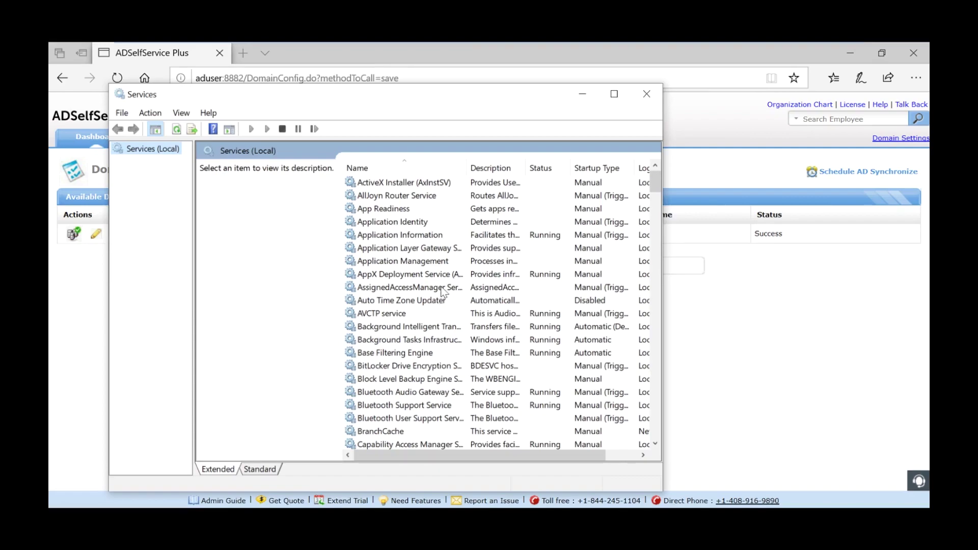
left_click(435, 259)
key("m")
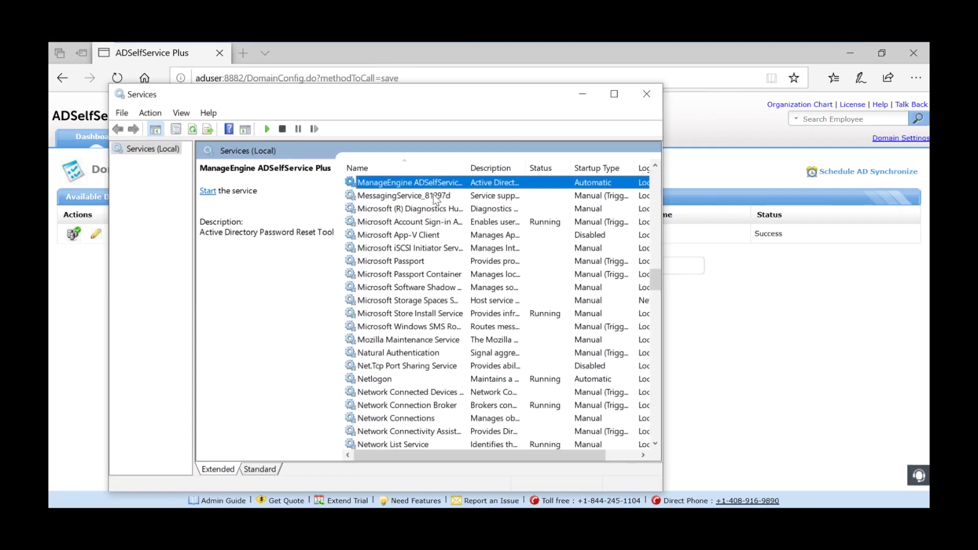
double_click(413, 183)
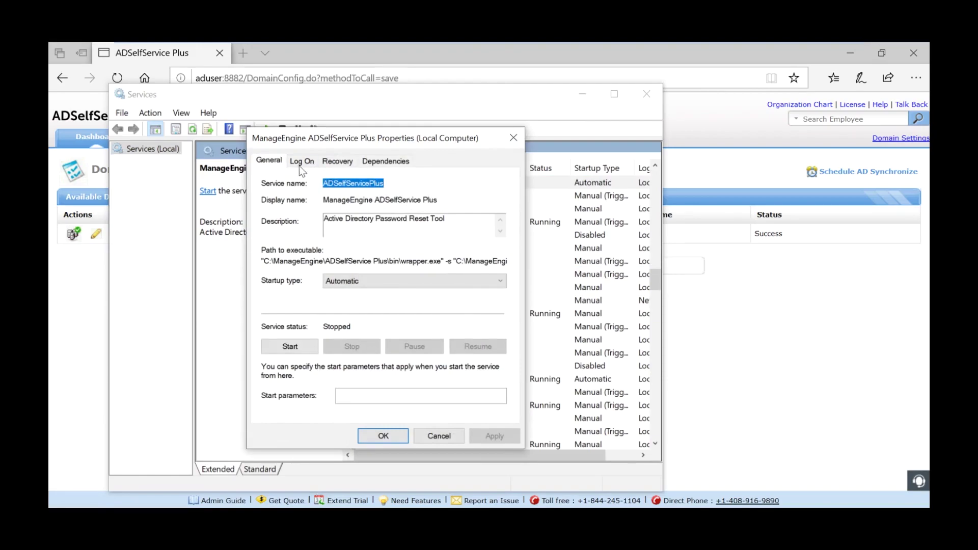
left_click(300, 166)
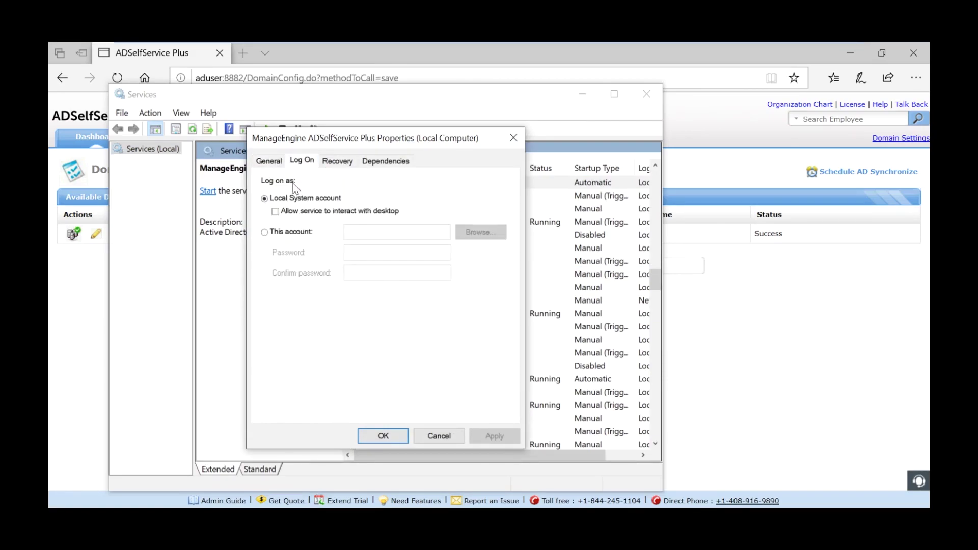
left_click(270, 234)
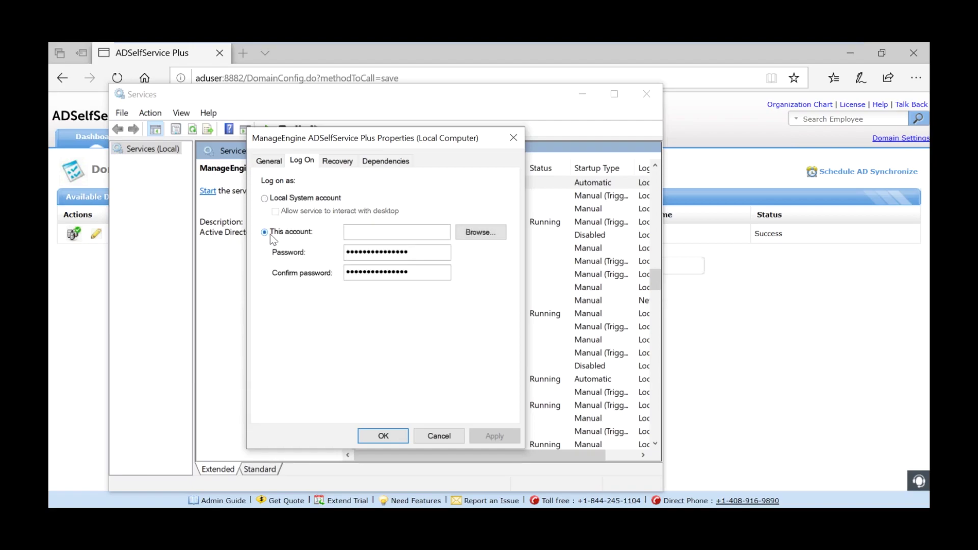
Search the corp.jd.com directory for 'test' and pick the domain admin account.
left_click(492, 237)
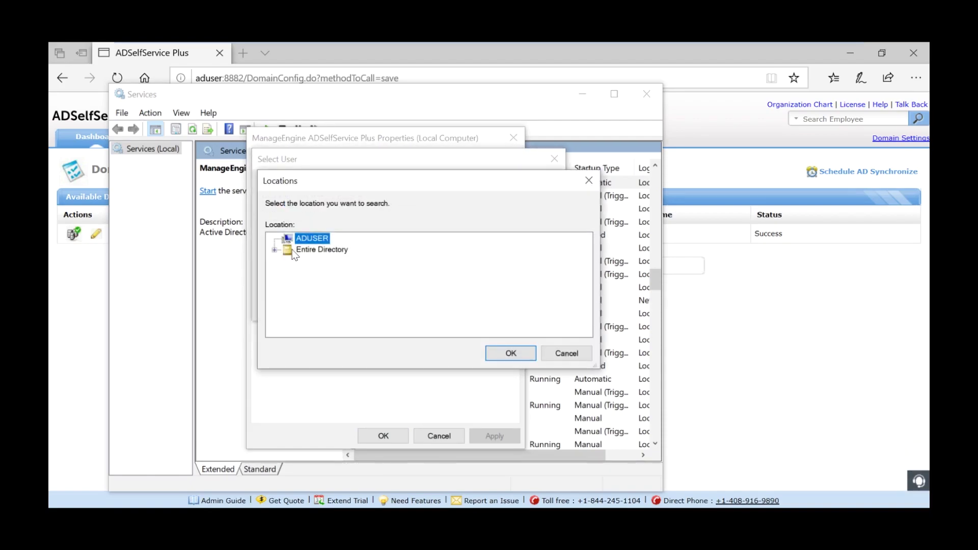
double_click(294, 250)
left_click(314, 261)
left_click(511, 353)
type("test")
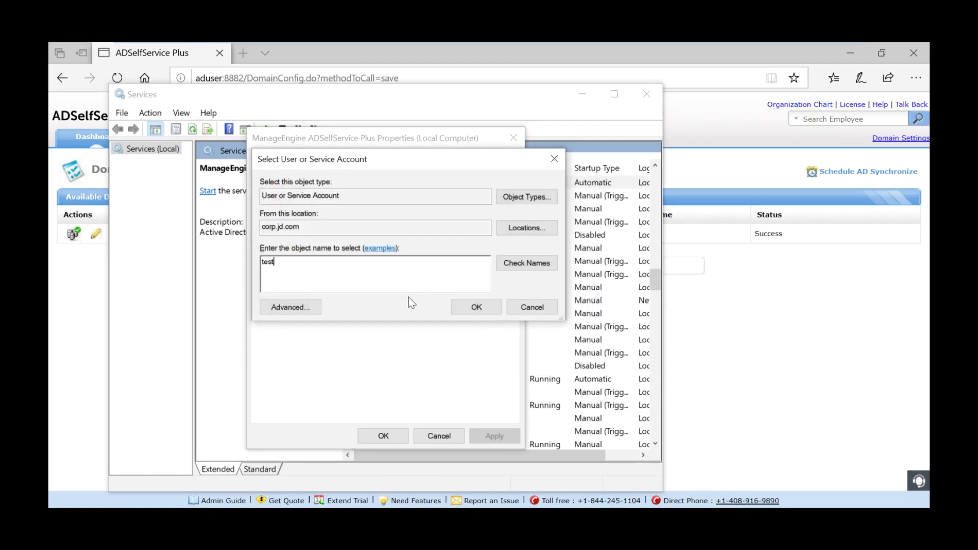
left_click(482, 307)
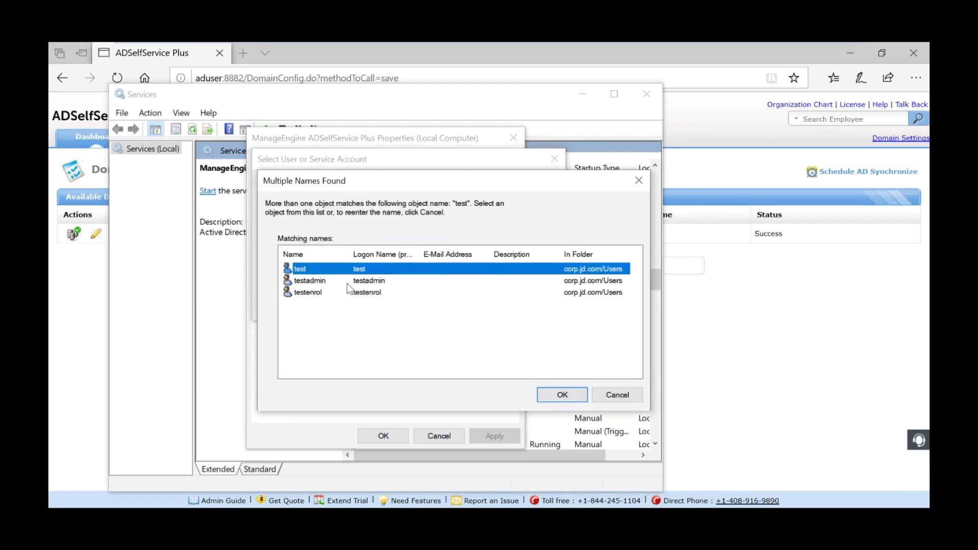
double_click(347, 281)
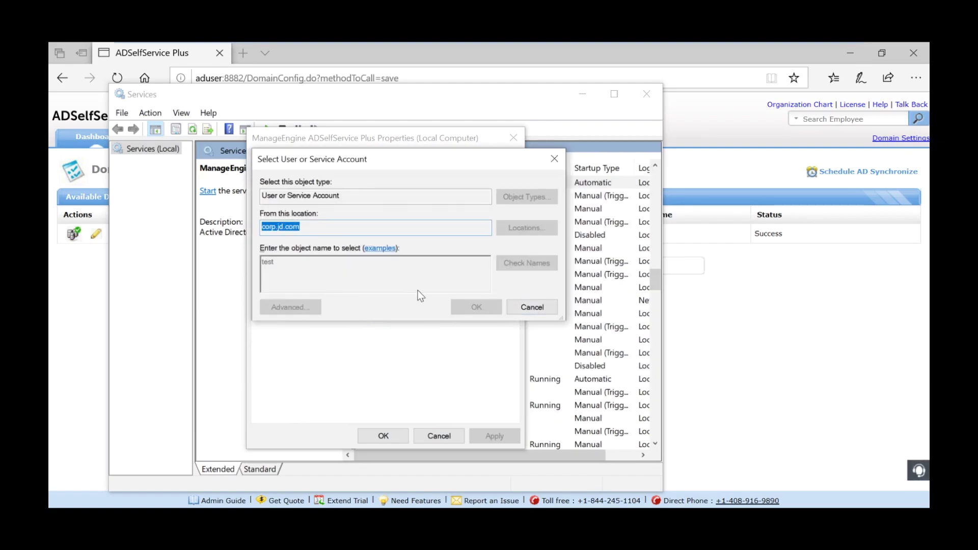
Enter the account password and confirm it.
left_click_drag(428, 252, 331, 255)
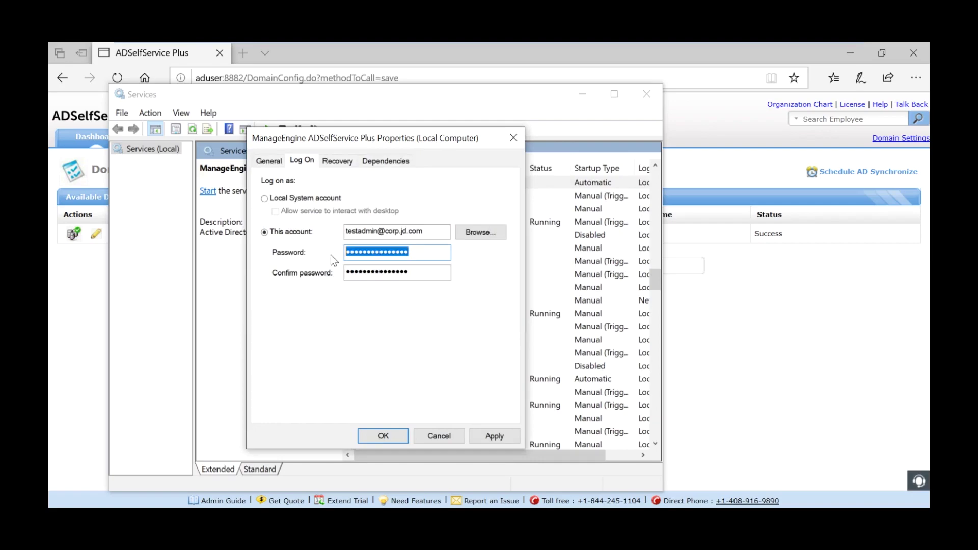
type("*********")
key("Tab")
type("*********")
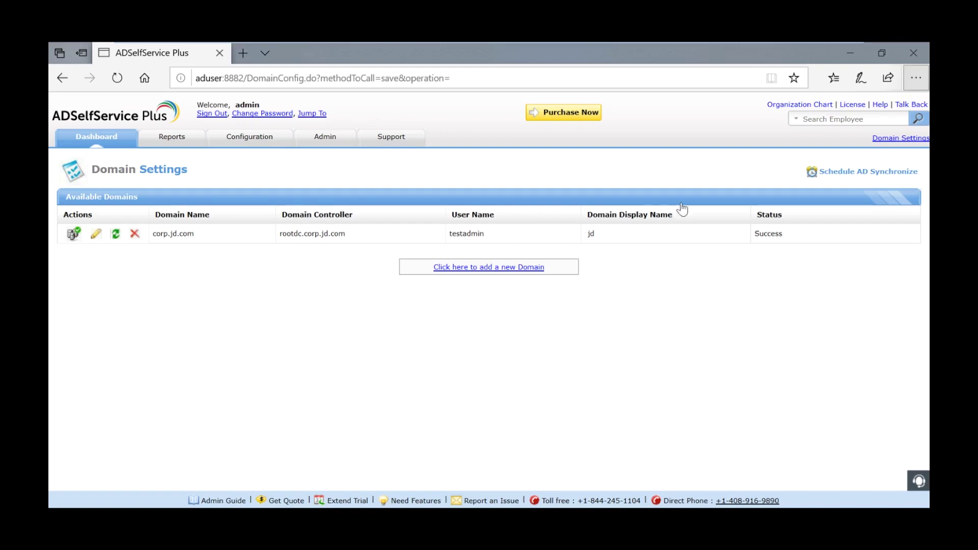
Open License Details to view the Evaluation Edition 5.8 trial with 29 days remaining.
left_click(852, 104)
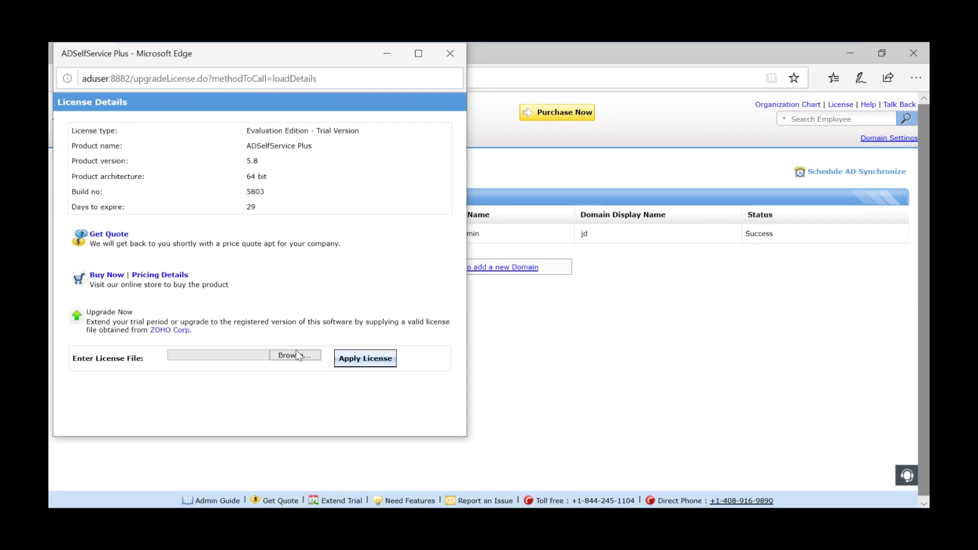